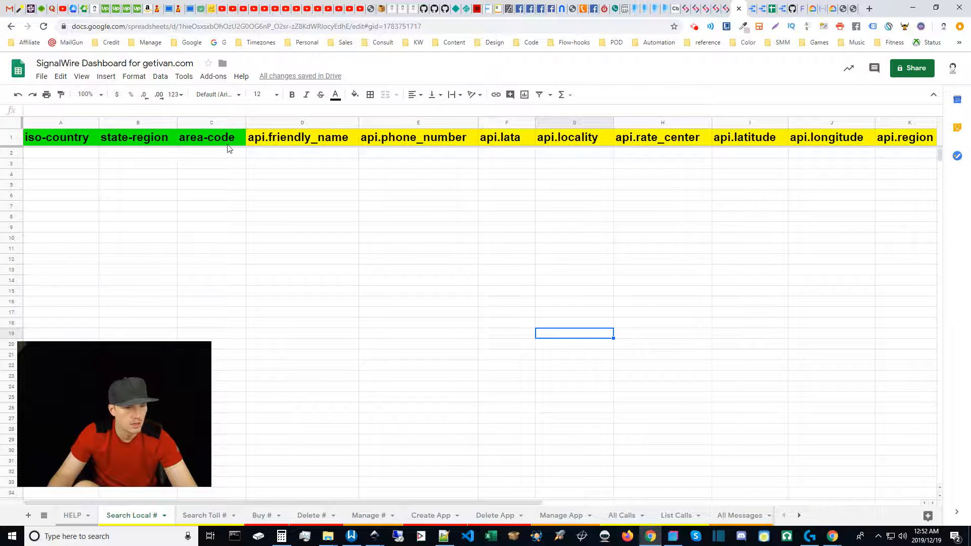
click(62, 155)
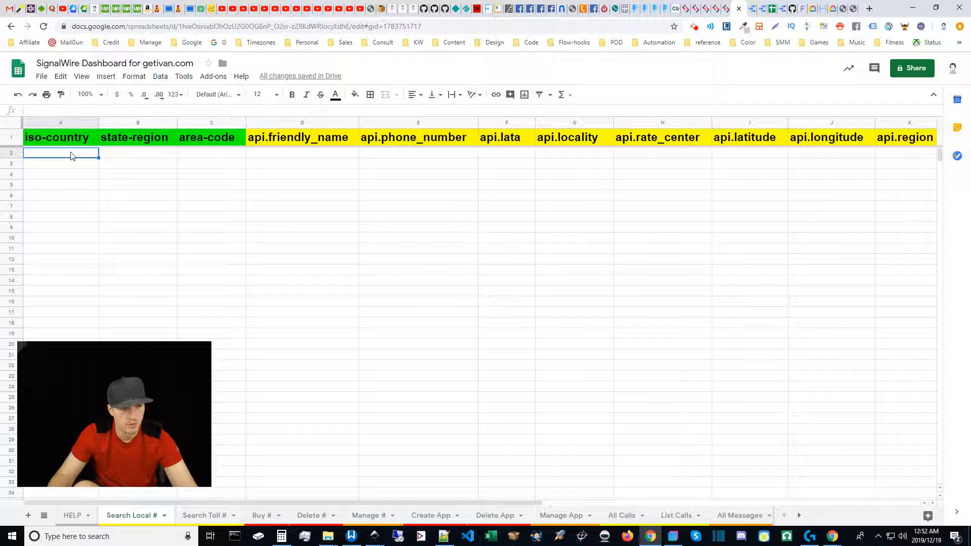
click(133, 155)
click(202, 157)
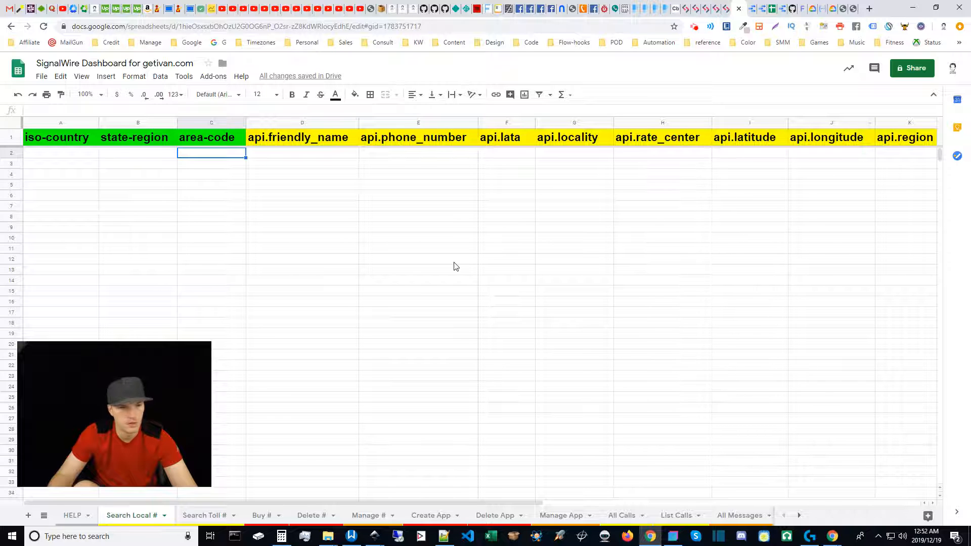
click(57, 157)
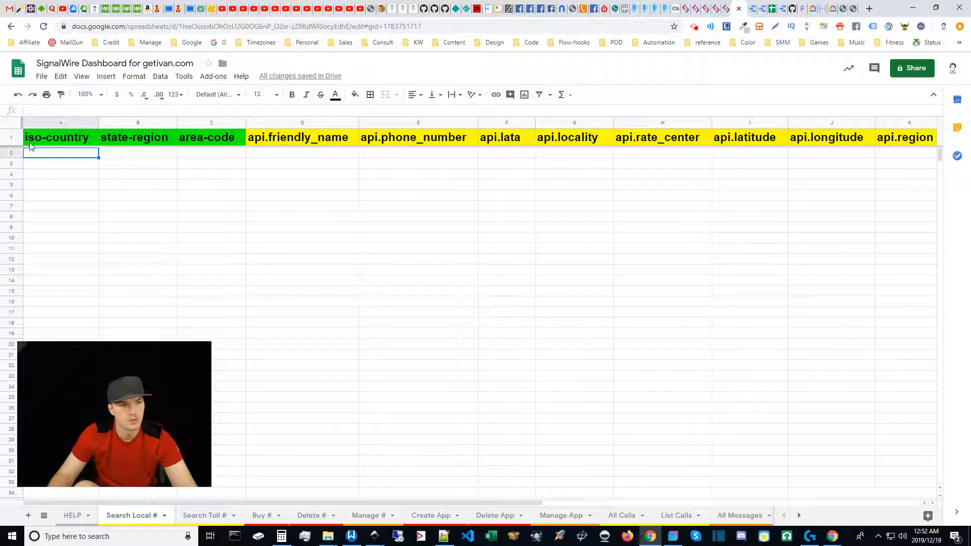
click(34, 144)
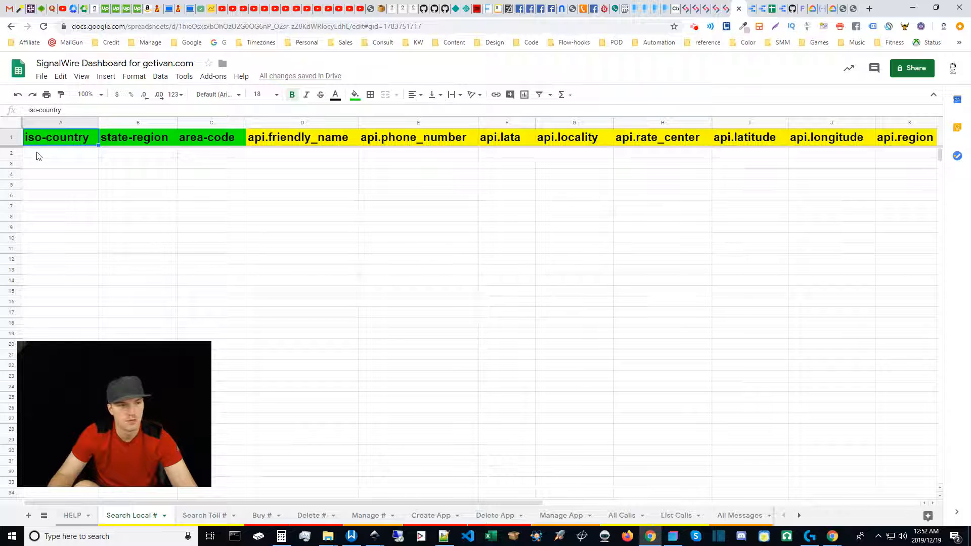
Step: Enter US as the iso-country and TX as the state-region in row 2 of the Search Local # sheet
click(37, 155)
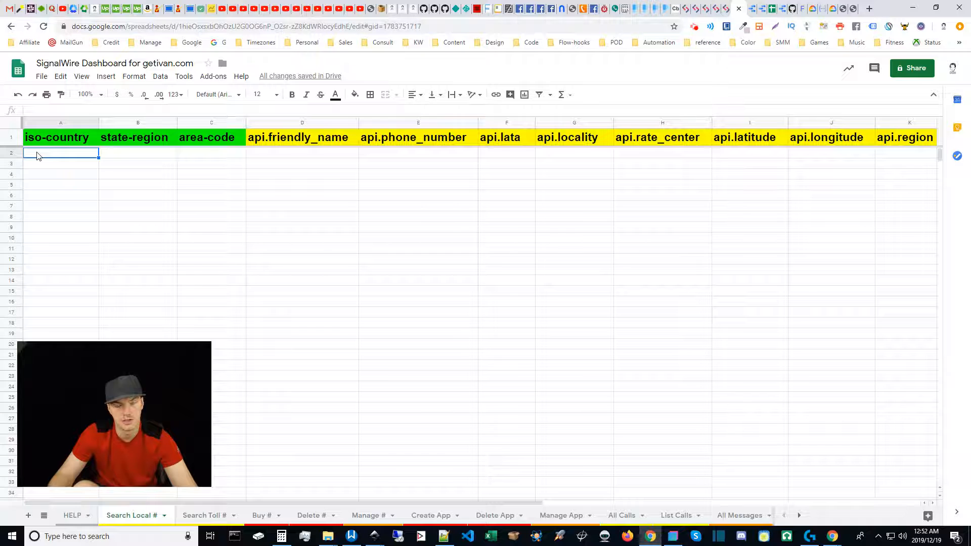
text(US)
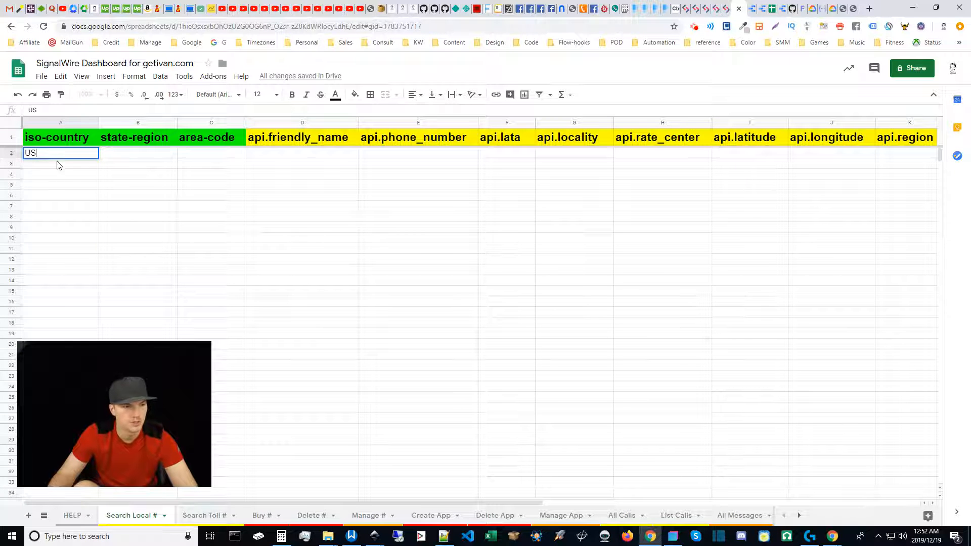
key(Return)
click(131, 160)
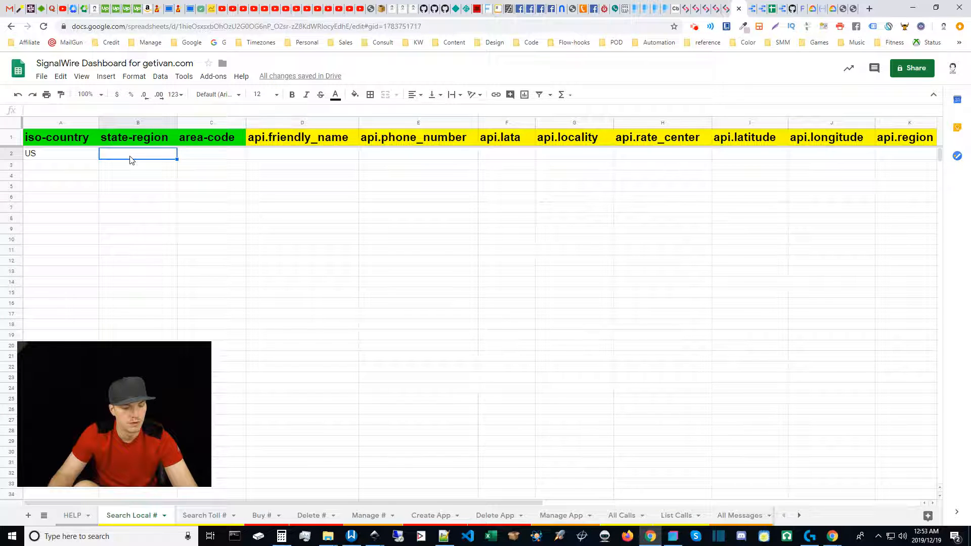
text(TX)
click(145, 186)
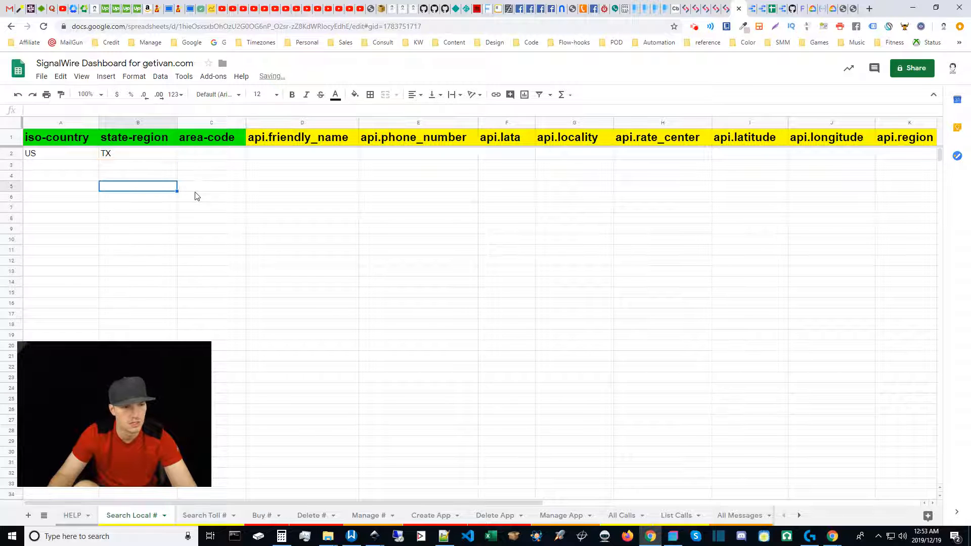
Step: Enter 817 as the area-code in row 2, beside the country and state values
click(213, 156)
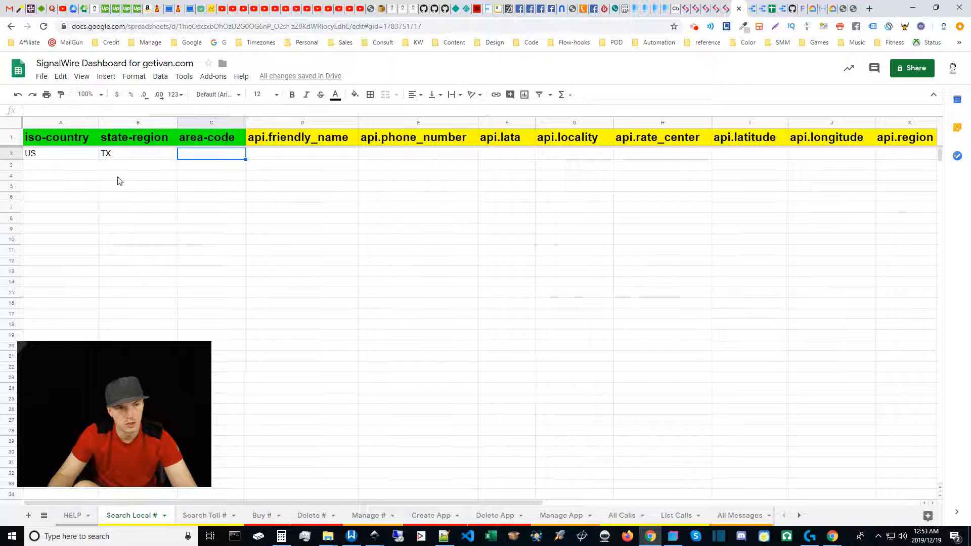
click(71, 168)
click(68, 157)
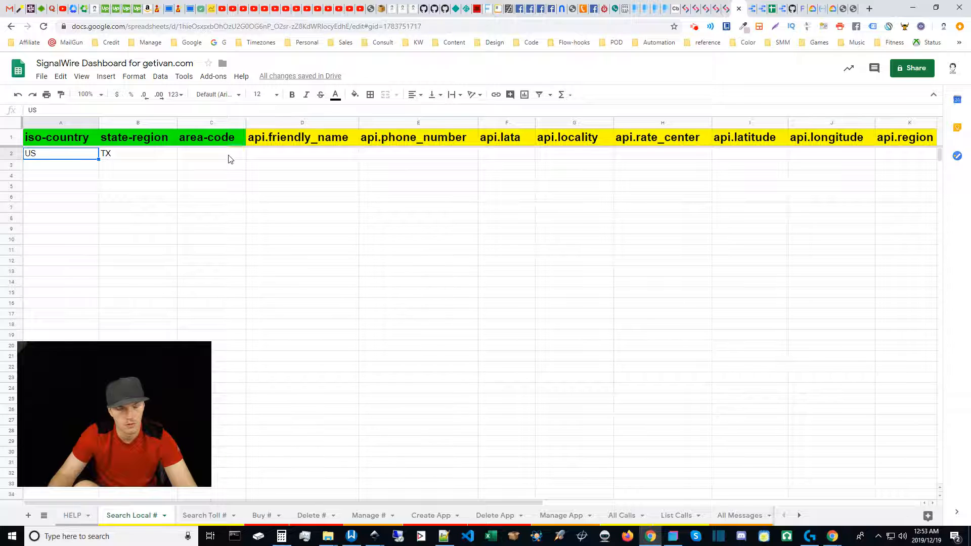
click(213, 160)
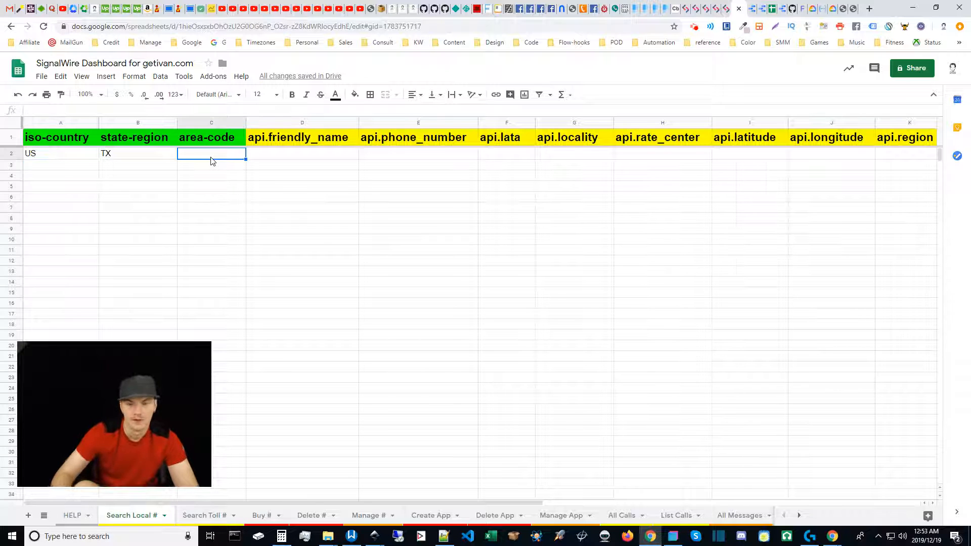
text(817)
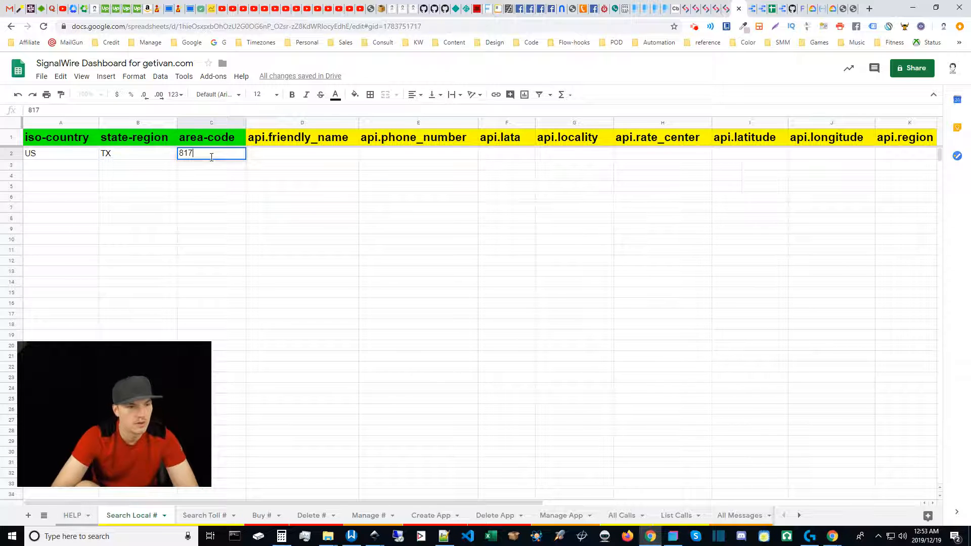
click(76, 171)
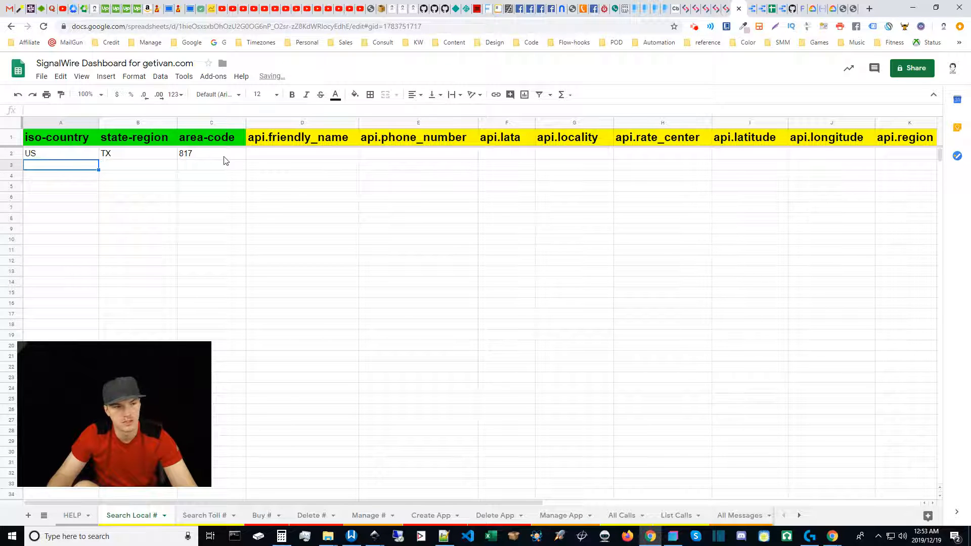
click(48, 178)
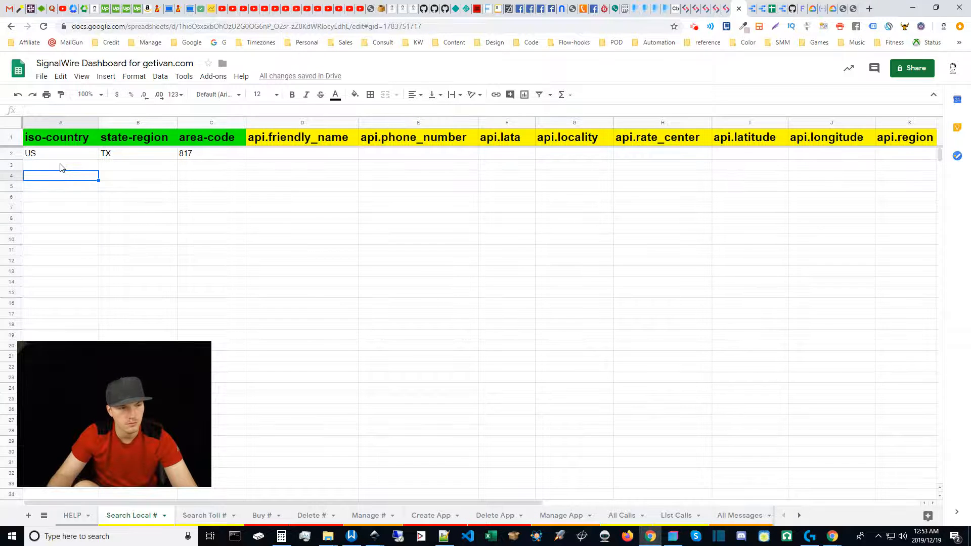
click(60, 167)
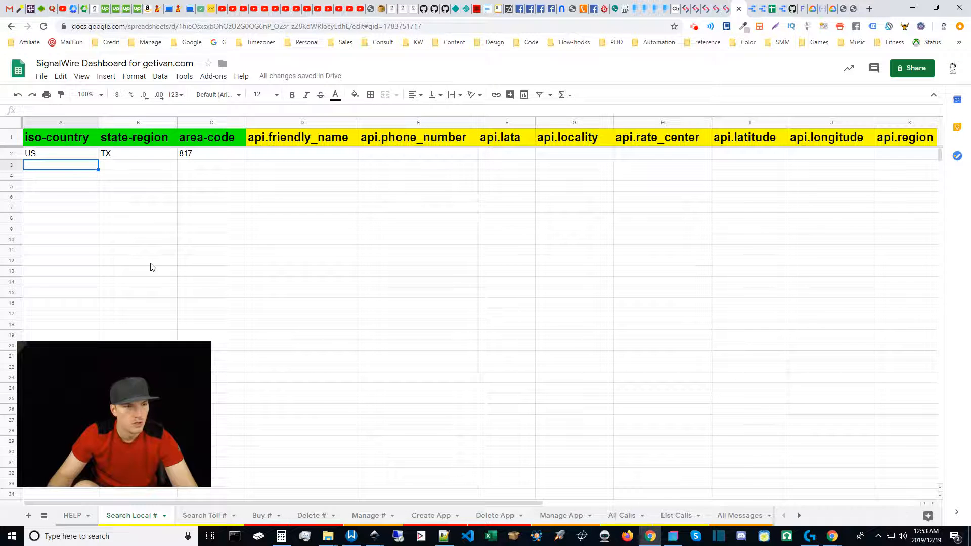
click(73, 176)
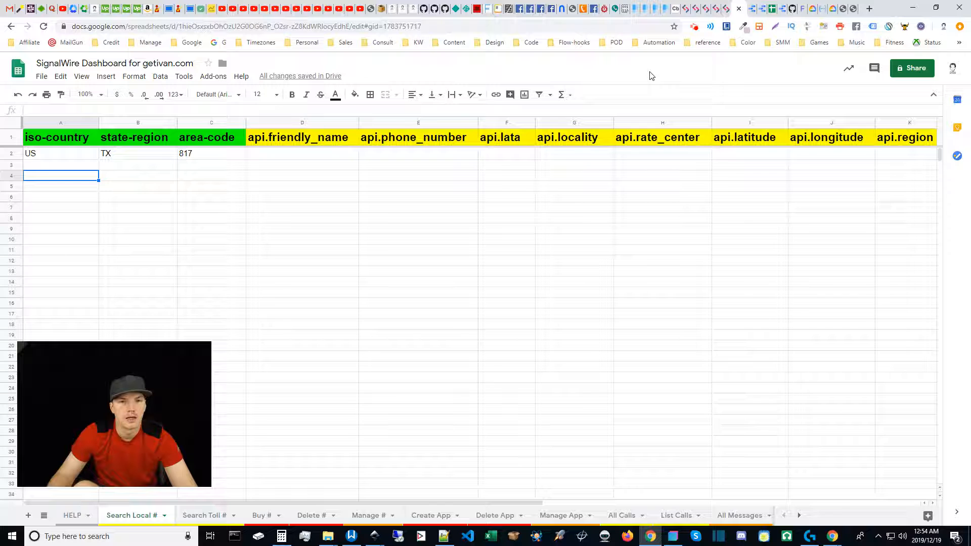
Step: Run the bookmarked "SignalWire Dashboard - Single Flow" hook in a new browser tab, check its response and return to the Search Local # sheet
click(572, 44)
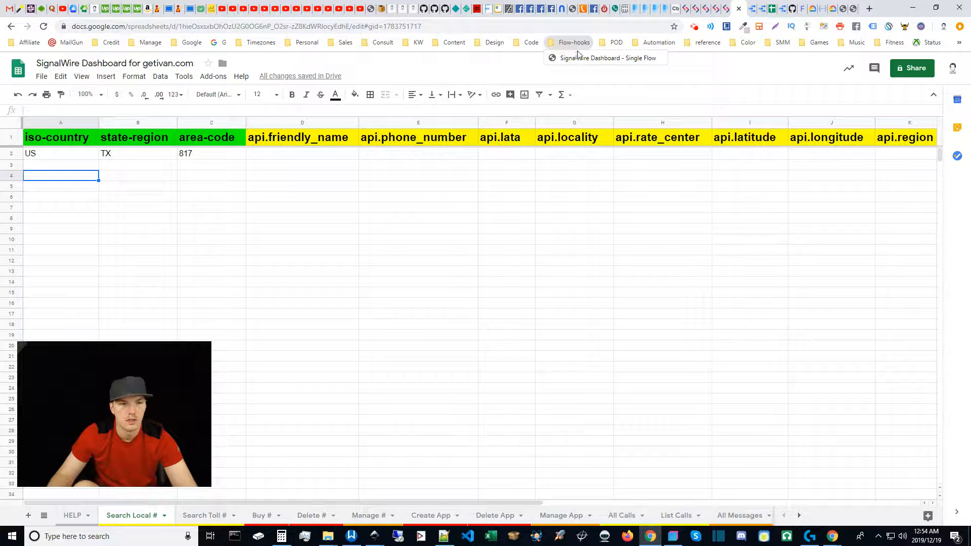
middle_click(581, 57)
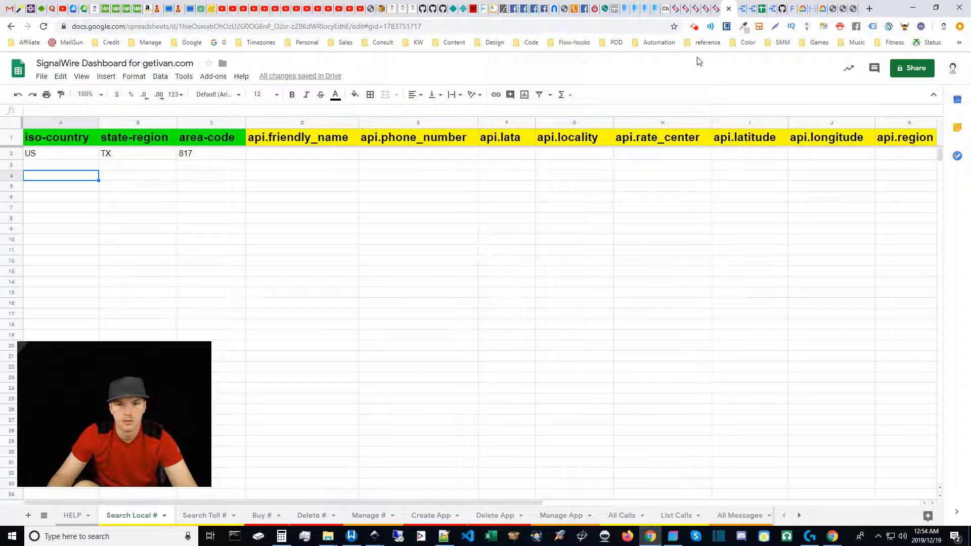
middle_click(843, 3)
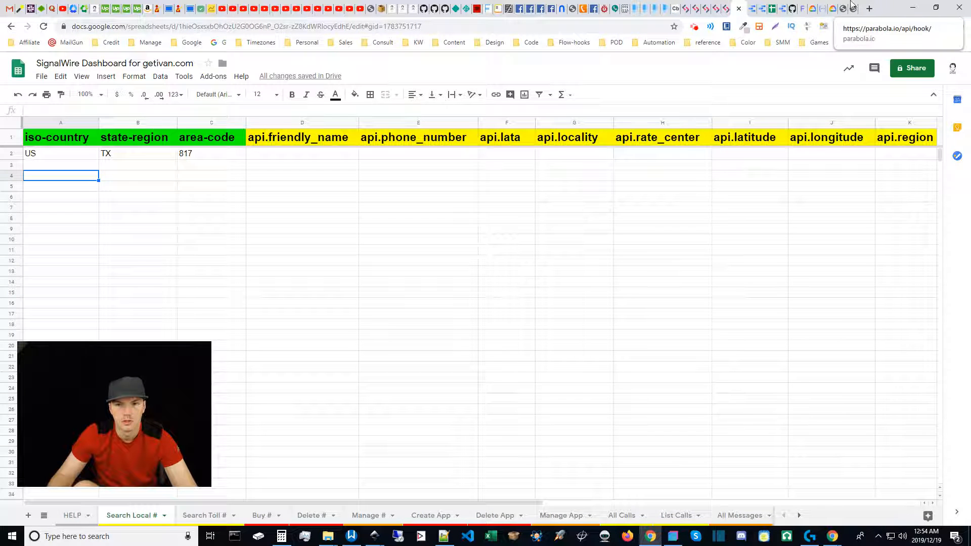
click(856, 4)
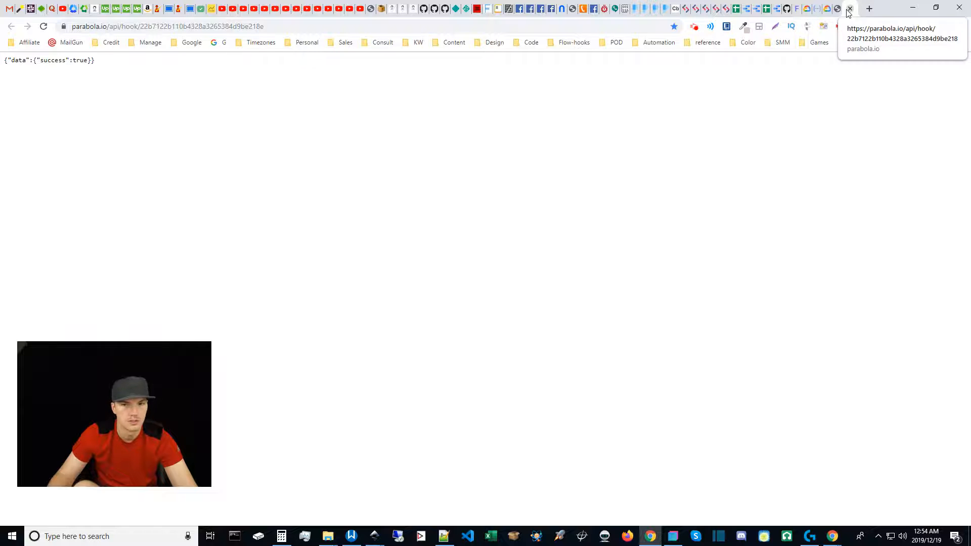
click(822, 5)
click(744, 4)
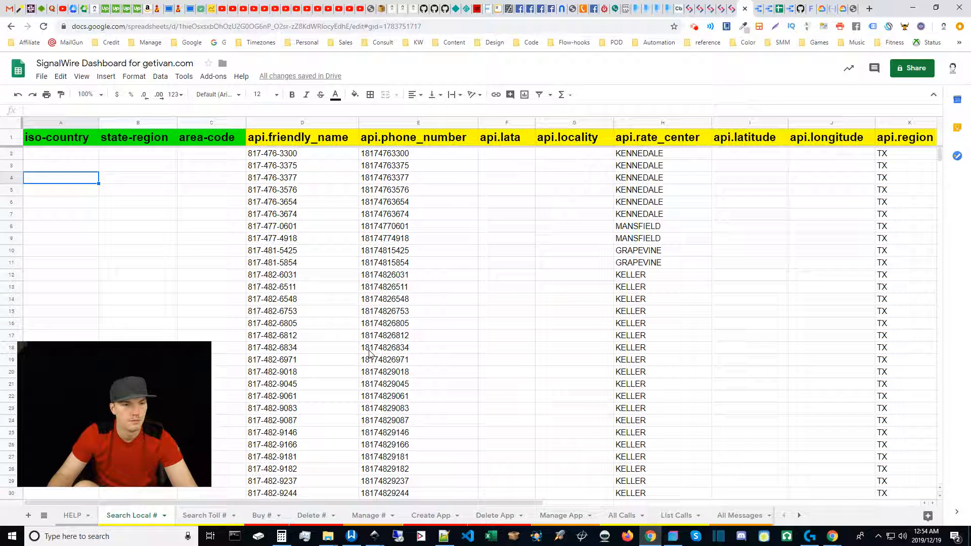
Step: Examine the phone numbers, rate centers and regions listed in the api columns of the Search Local # sheet
click(326, 502)
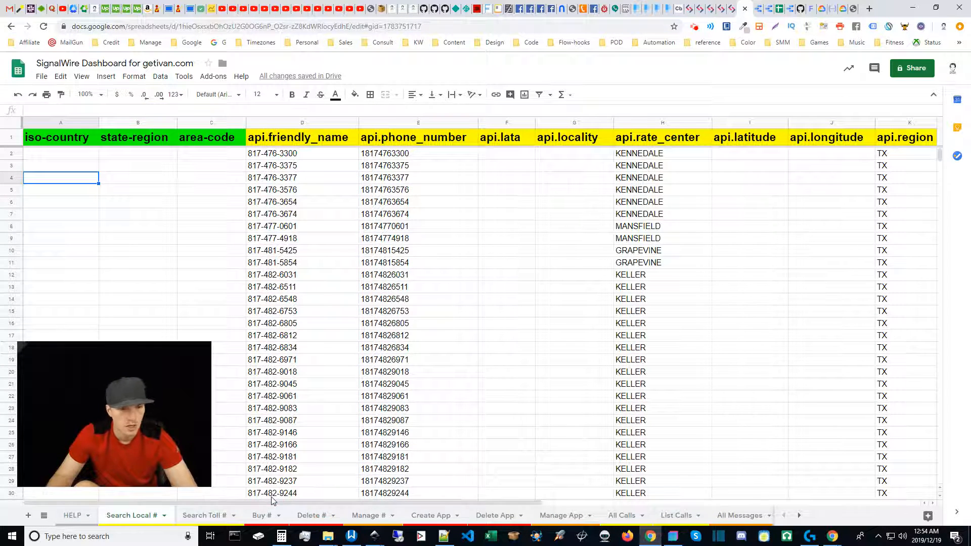
mouse_move(283, 503)
mouse_down()
mouse_move(482, 504)
mouse_move(324, 504)
mouse_move(260, 490)
mouse_up()
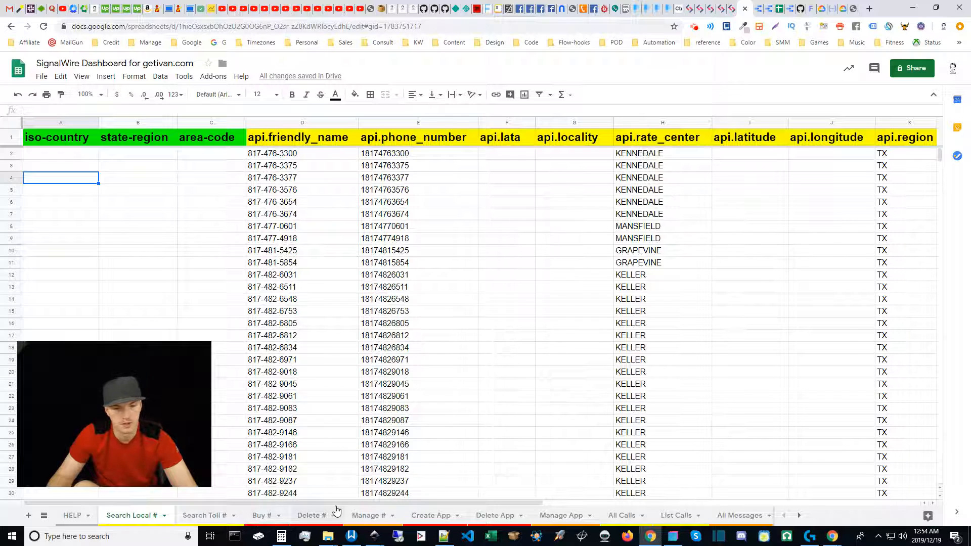
mouse_move(330, 502)
mouse_down()
mouse_move(782, 492)
mouse_move(320, 497)
mouse_up()
click(387, 204)
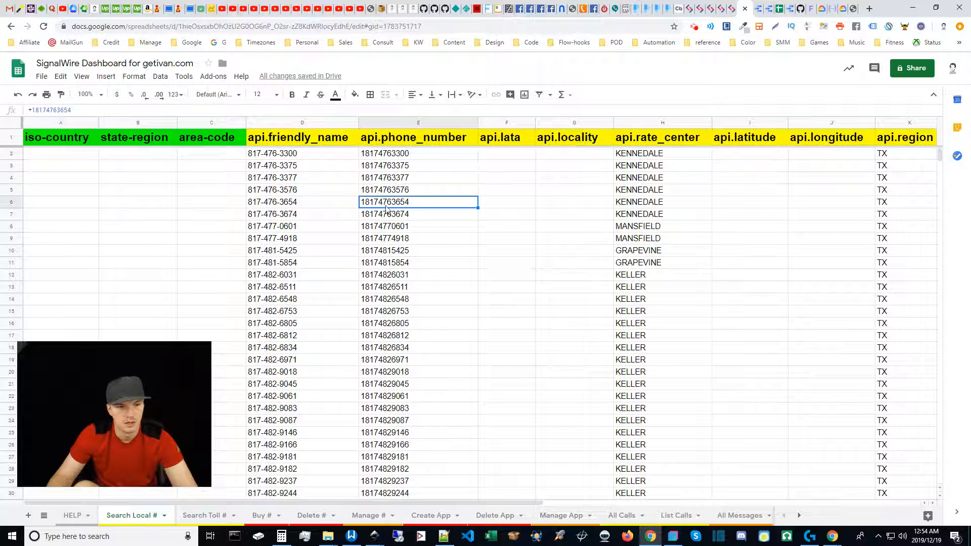
click(392, 154)
shift+click(414, 395)
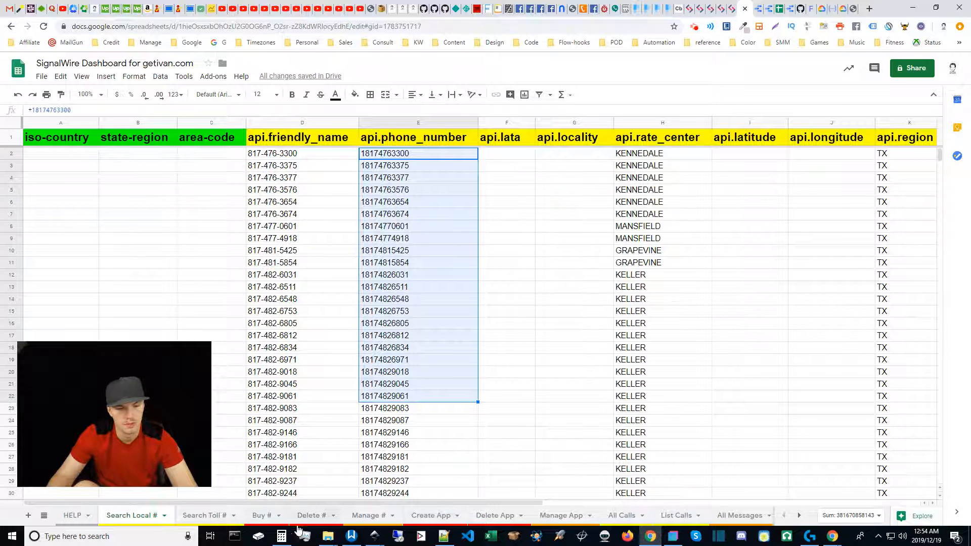
scroll(685, 322, down, 10)
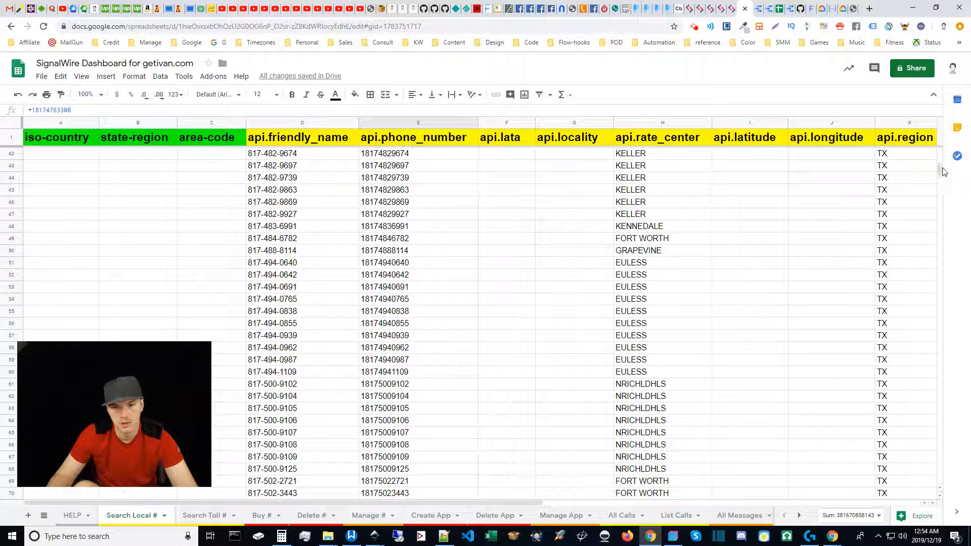
drag(940, 169, 939, 171)
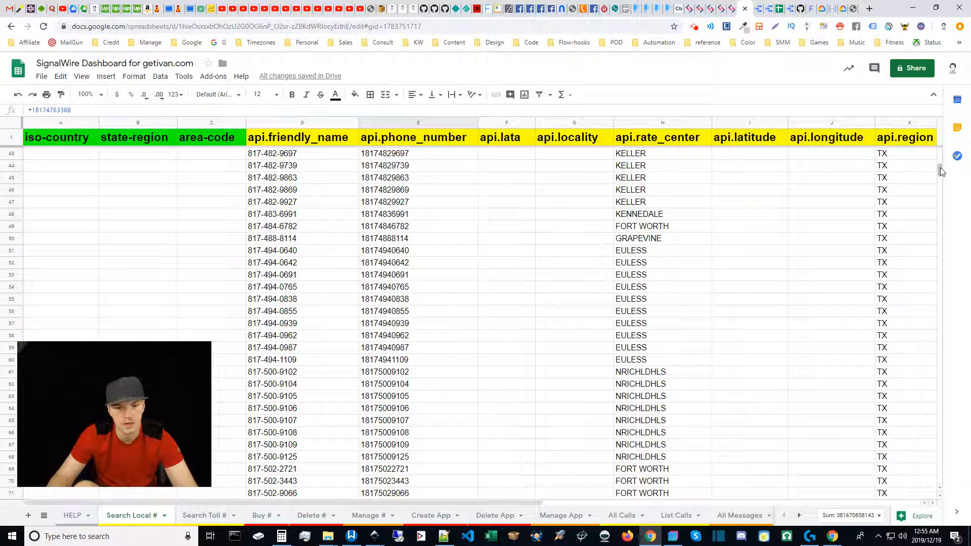
drag(941, 170, 940, 175)
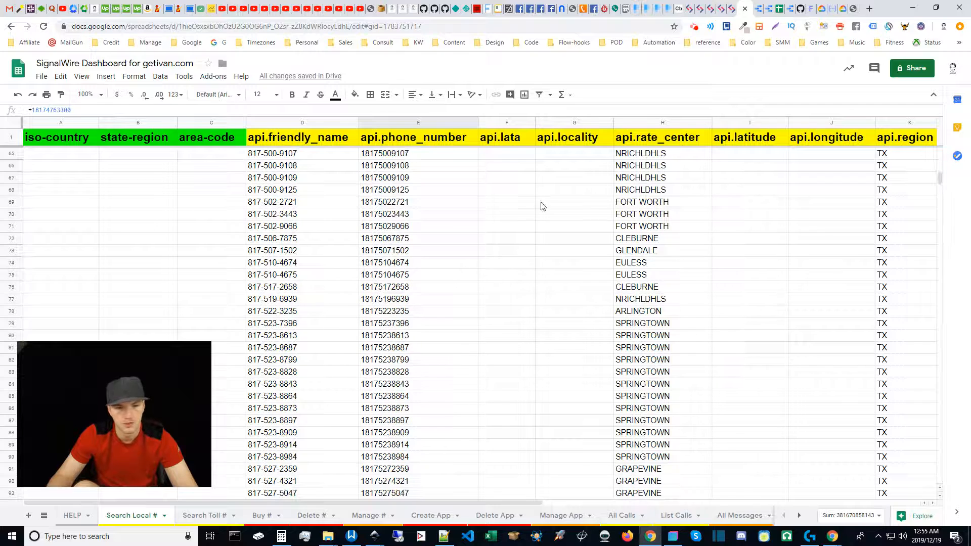
drag(939, 172, 939, 173)
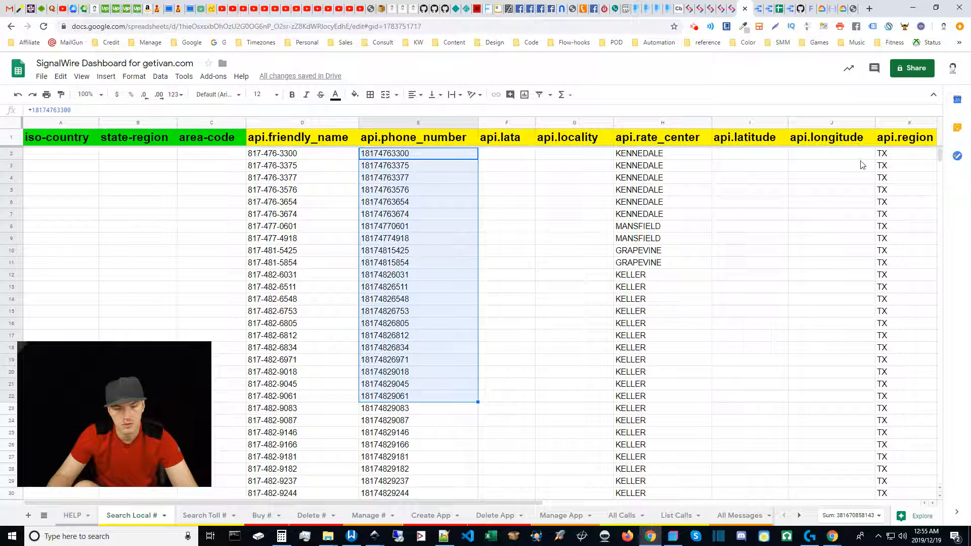
click(394, 263)
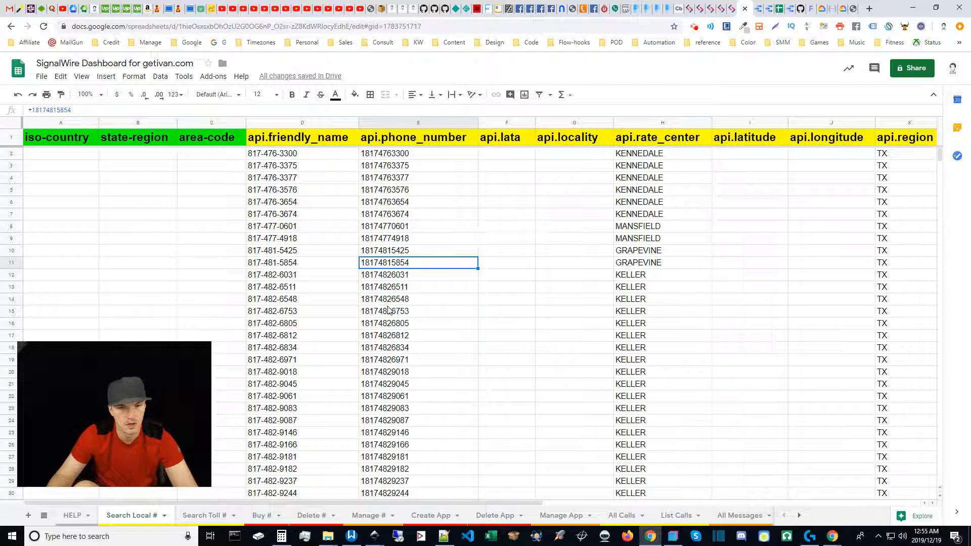
click(63, 159)
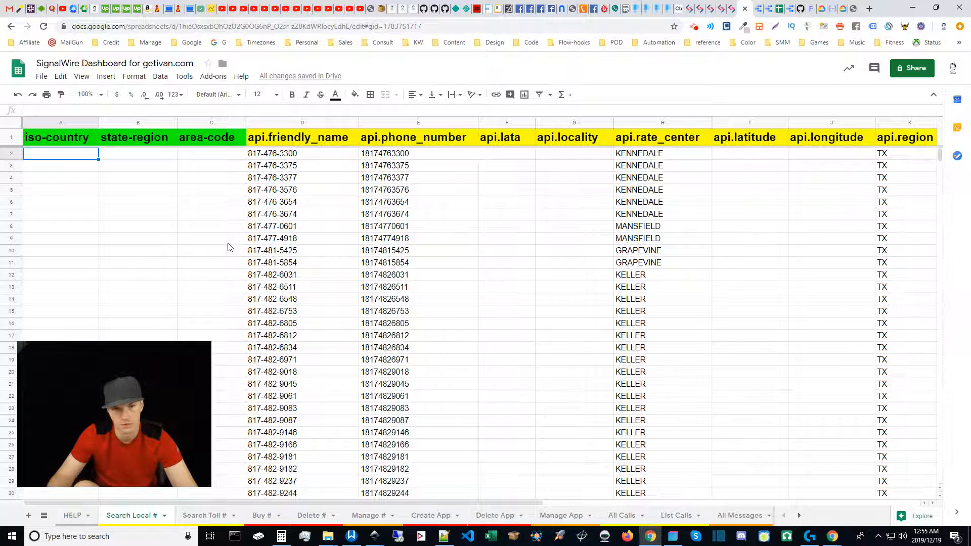
Step: Compare the Search Local # results with the columns of the Search Toll # sheet, ending on the Search Toll # sheet
click(205, 515)
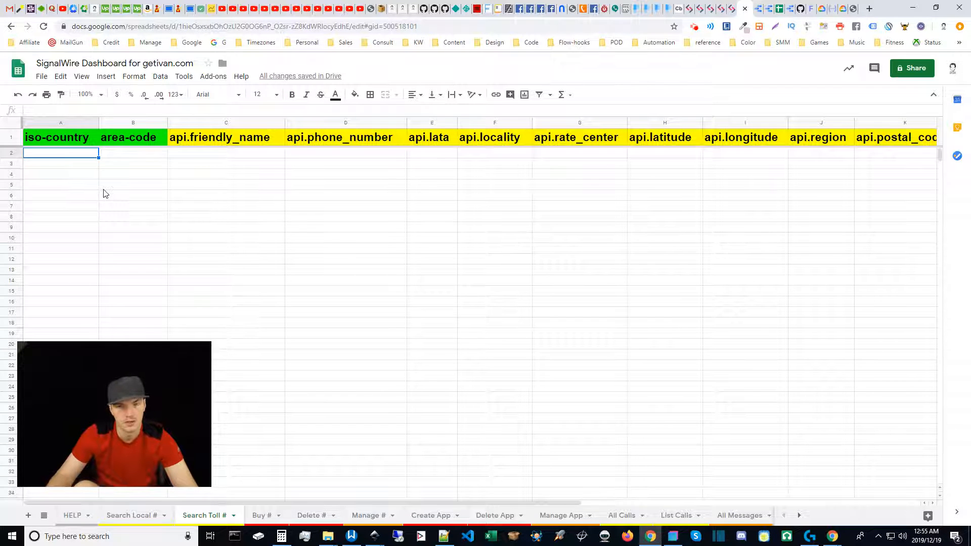
click(133, 515)
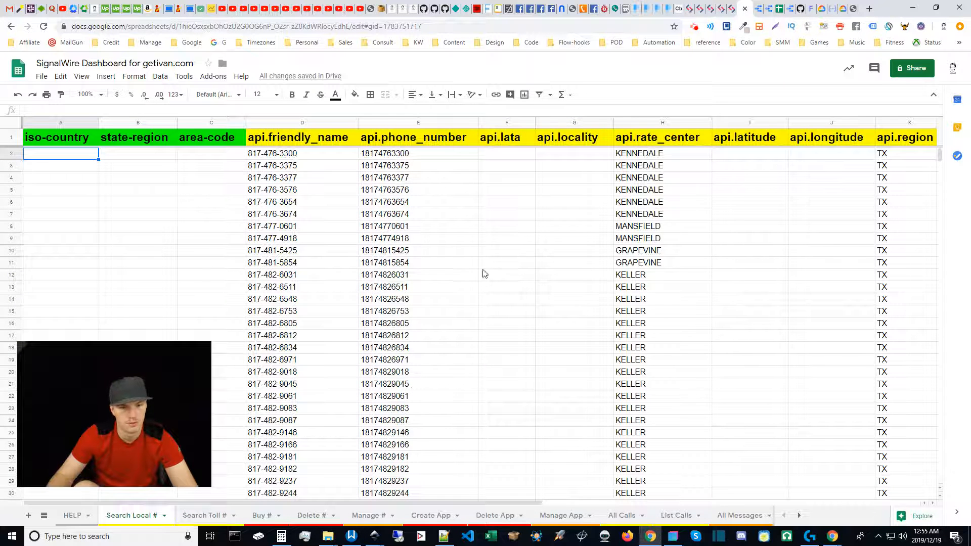
scroll(419, 297, down, 5)
scroll(405, 307, up, 5)
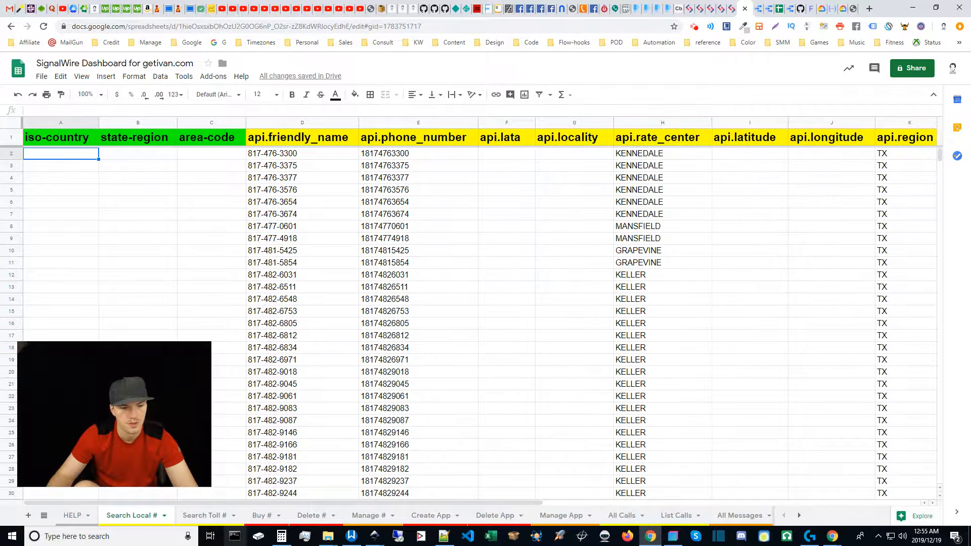
click(211, 516)
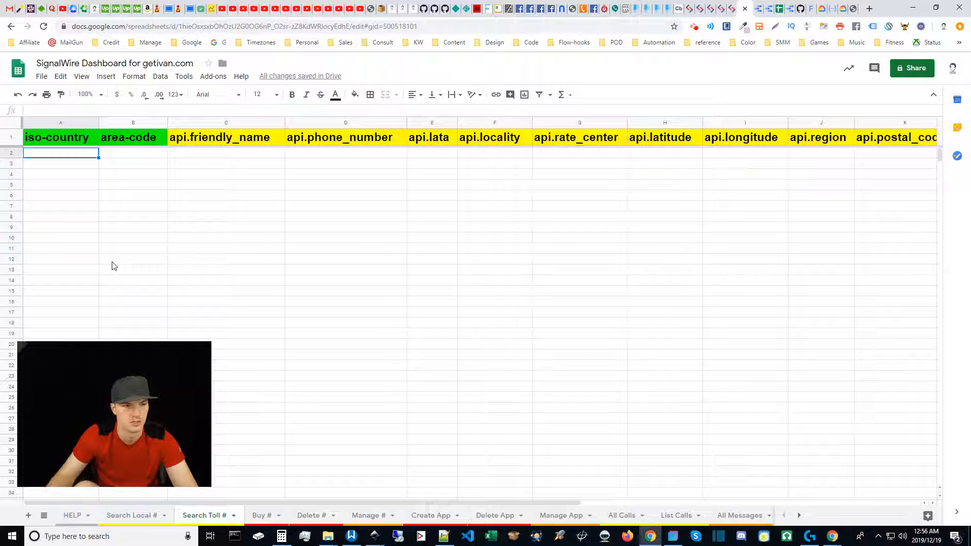
Step: Look through the Search Local #, All Calls, List Calls and # Lookup sheets to review their input and api columns
click(66, 168)
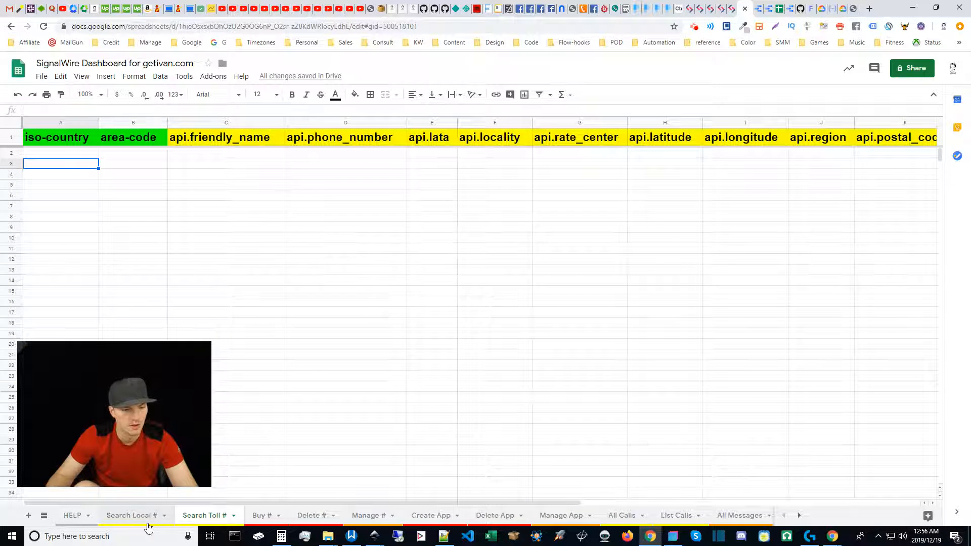
mouse_move(125, 483)
click(129, 516)
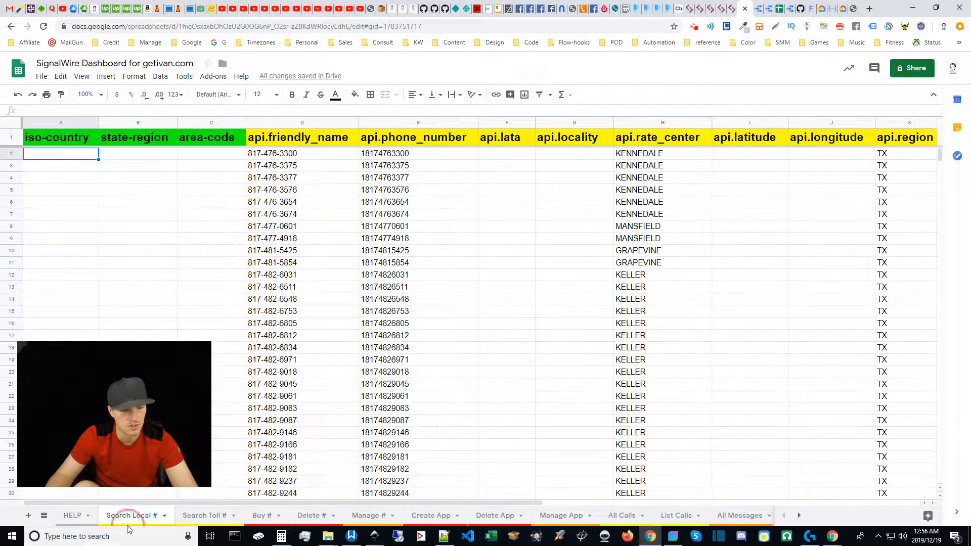
click(631, 517)
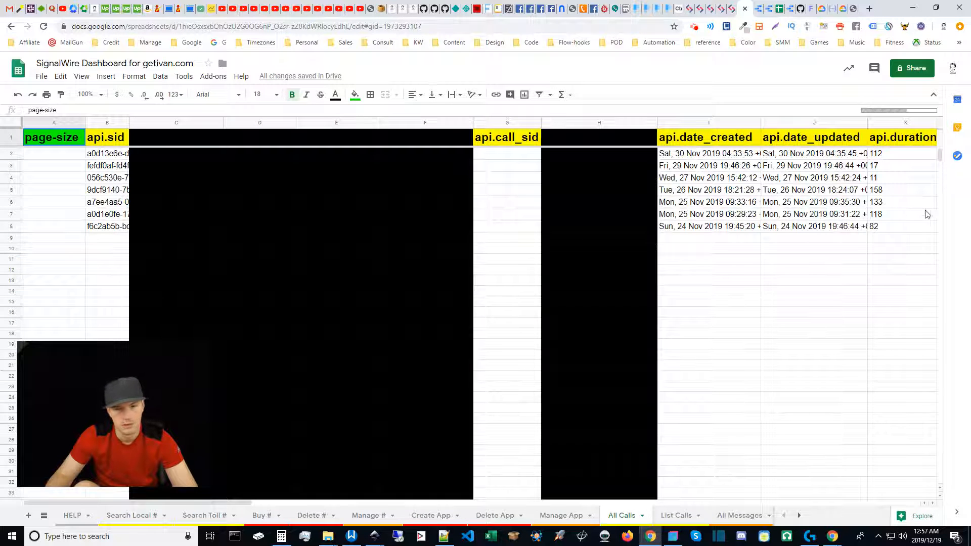
click(678, 516)
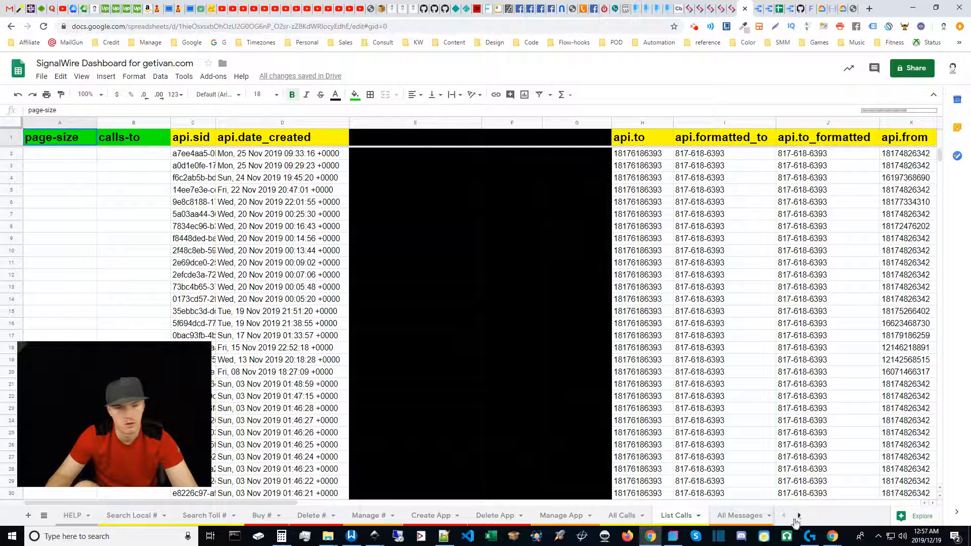
click(798, 516)
click(798, 517)
click(664, 515)
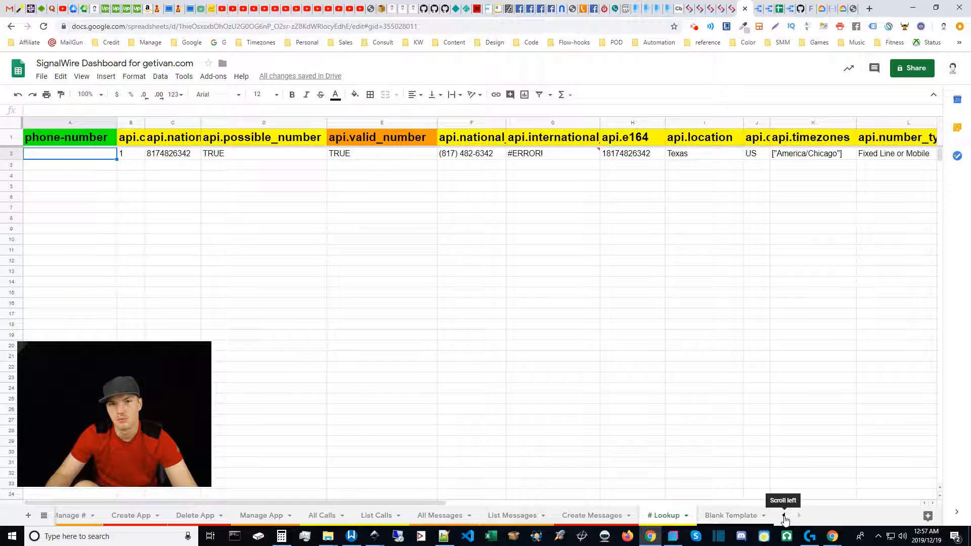
Step: On the Search Toll # sheet, enter US as the iso-country and 877 as the area-code in row 2
click(784, 516)
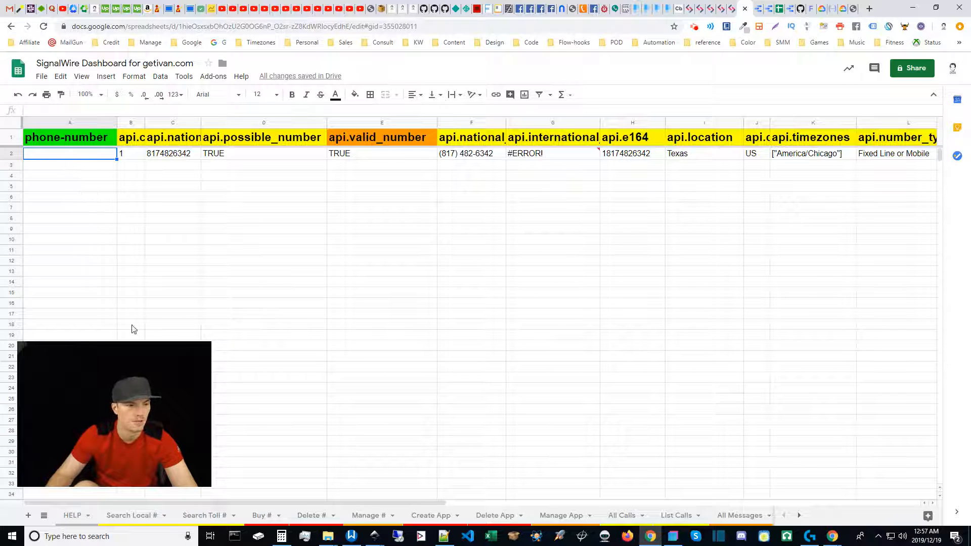
click(204, 515)
click(70, 154)
text(US)
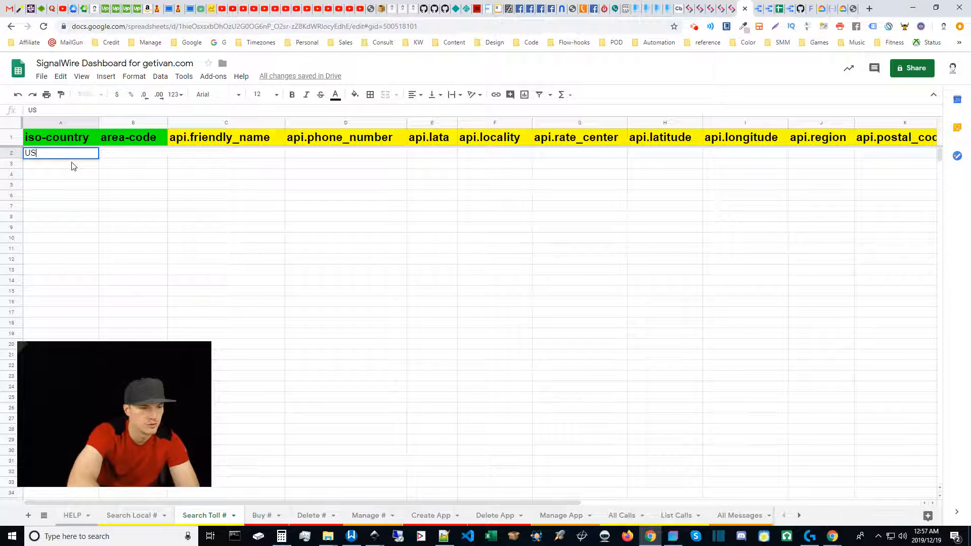
key(Tab)
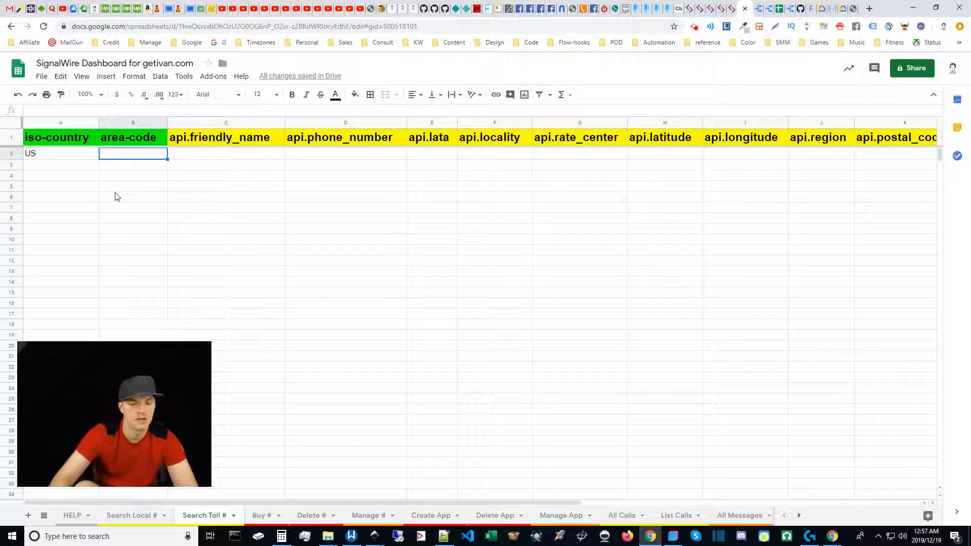
text(877)
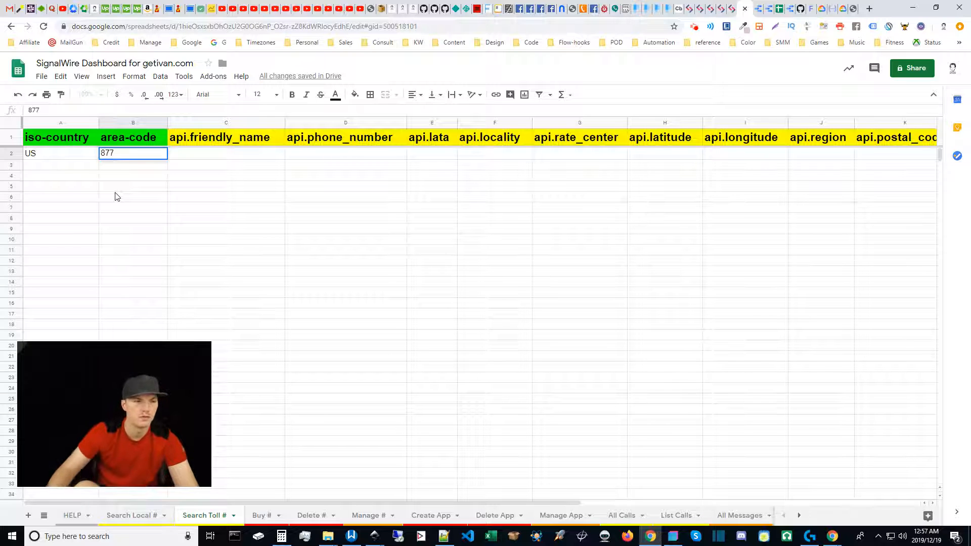
click(109, 191)
click(124, 154)
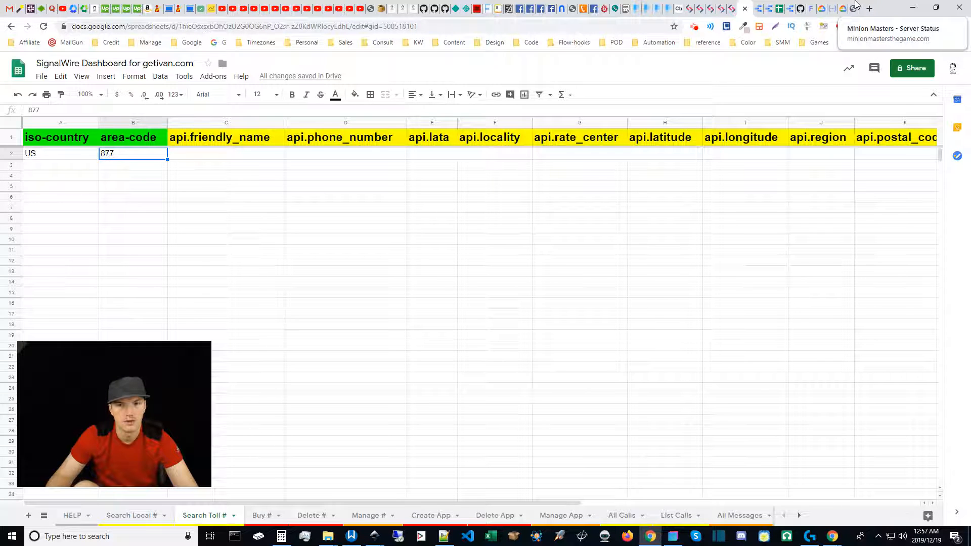
Step: Run the bookmarked SignalWire Dashboard flow hook in a new browser tab for the toll-free search
click(562, 44)
middle_click(574, 59)
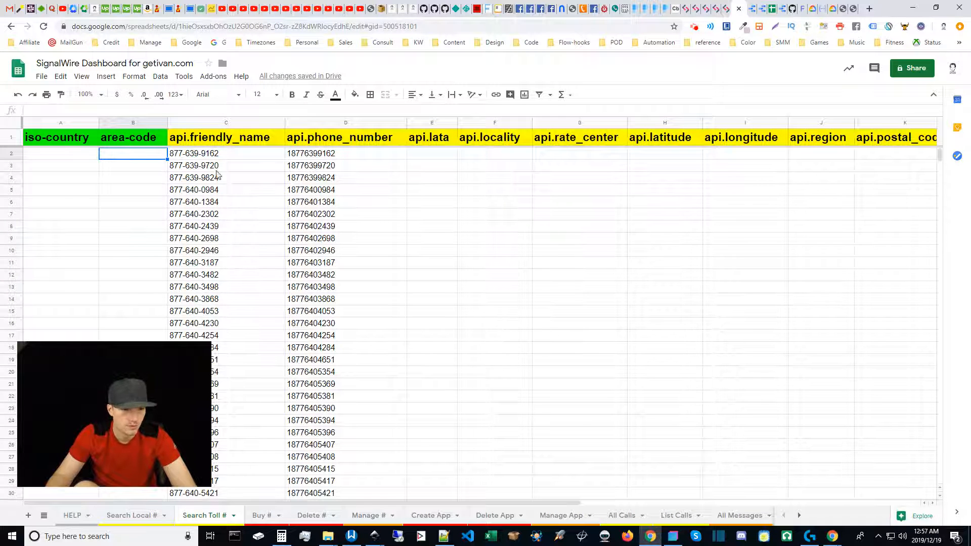
Step: Examine the api columns of the Search Toll # sheet, then compare them with the Search Local # sheet
drag(425, 503, 205, 447)
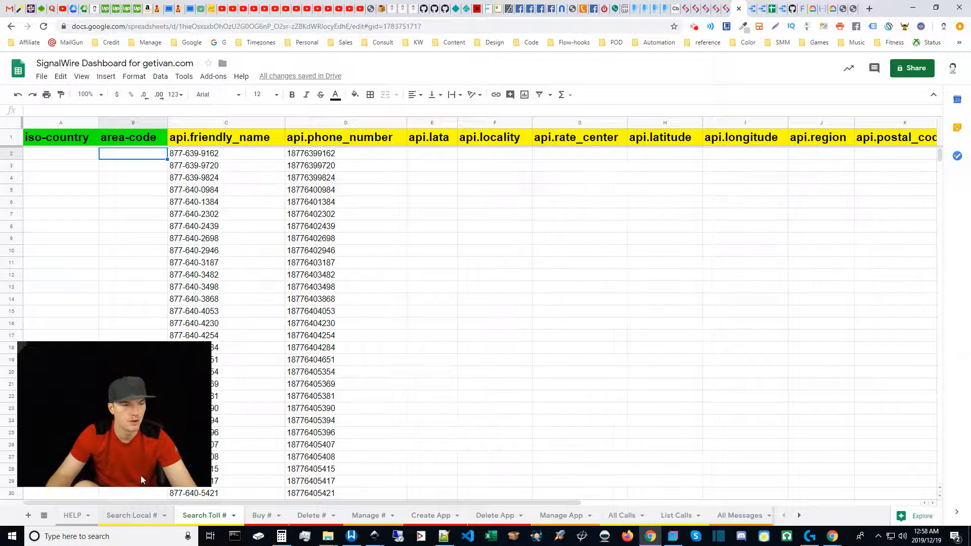
click(131, 515)
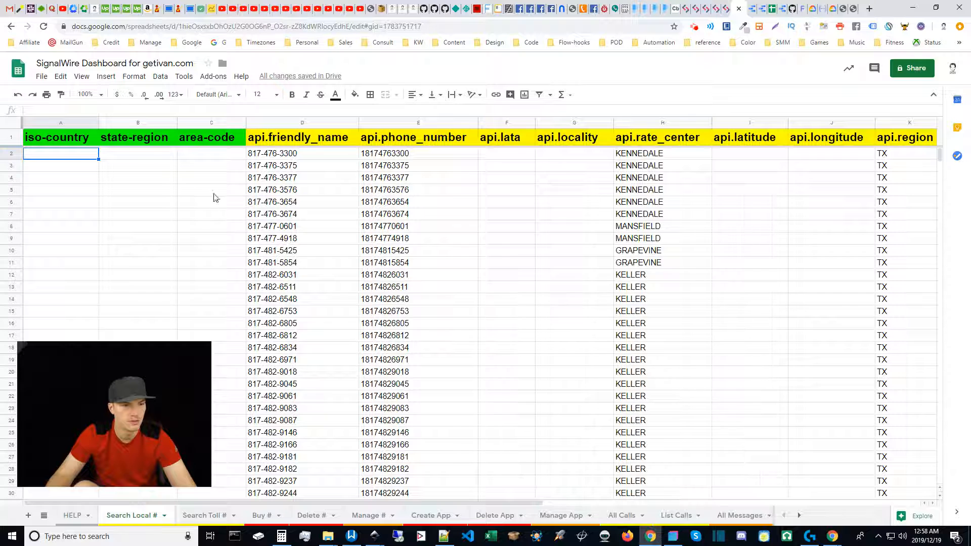
click(67, 168)
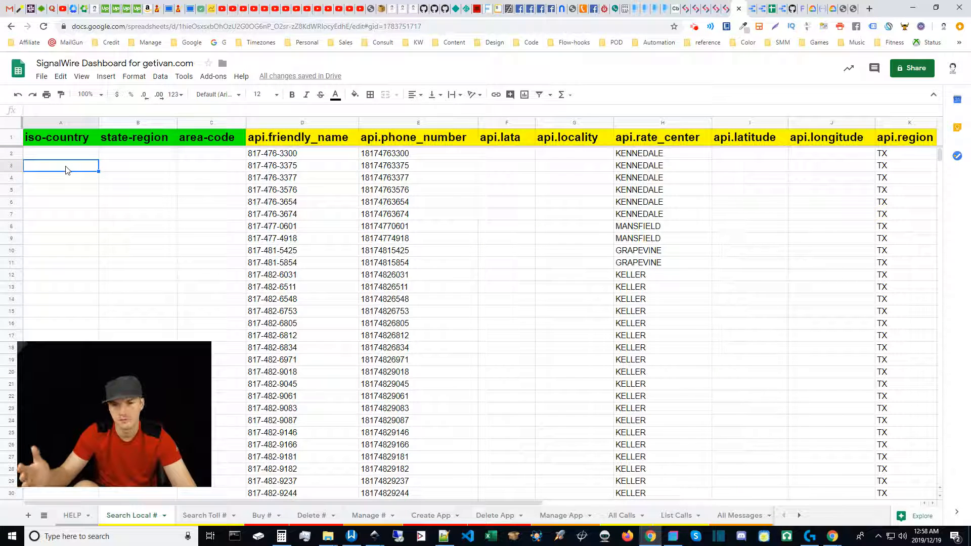